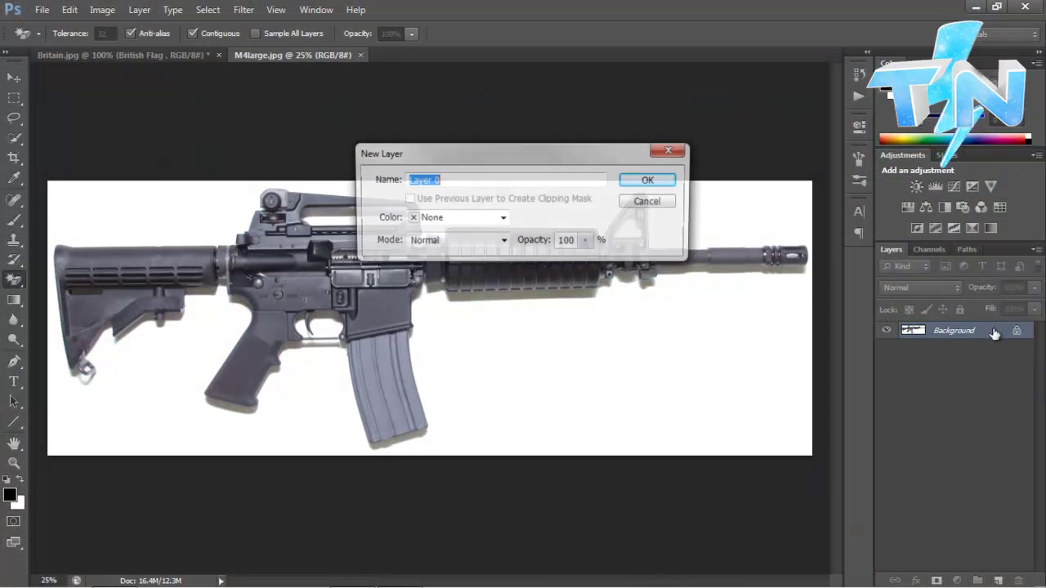
Unlock the background as Layer 0 and magic-erase the white around the rifle, trigger guard and front sight.
key("Return")
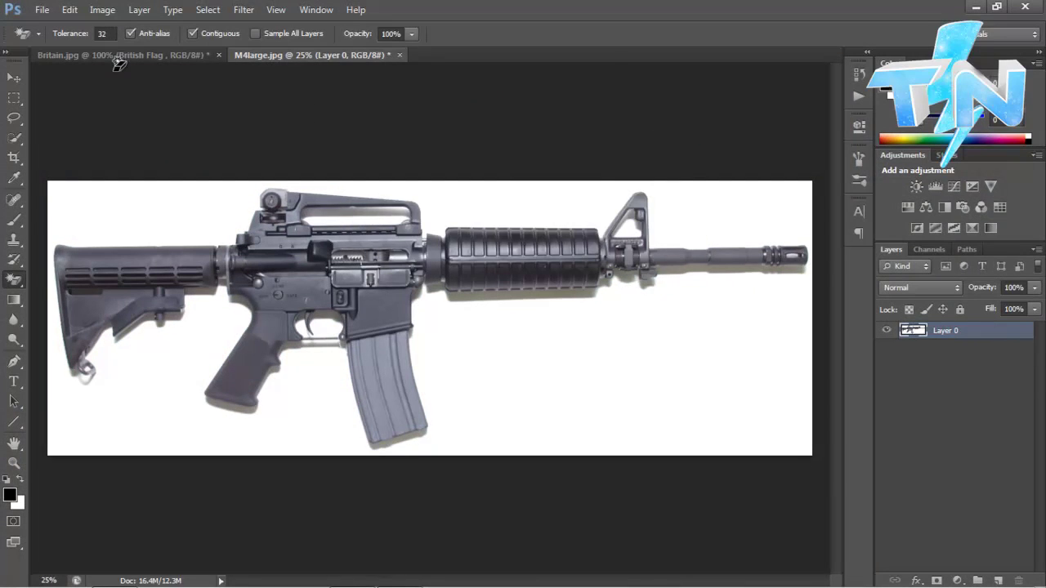
right_click(14, 280)
left_click(60, 304)
left_click(154, 390)
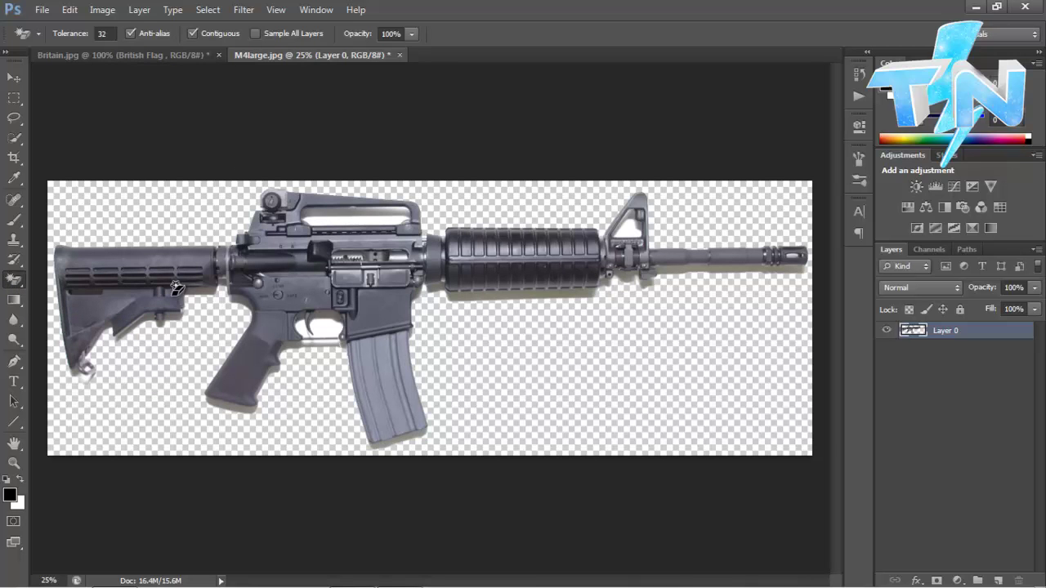
left_click(326, 329)
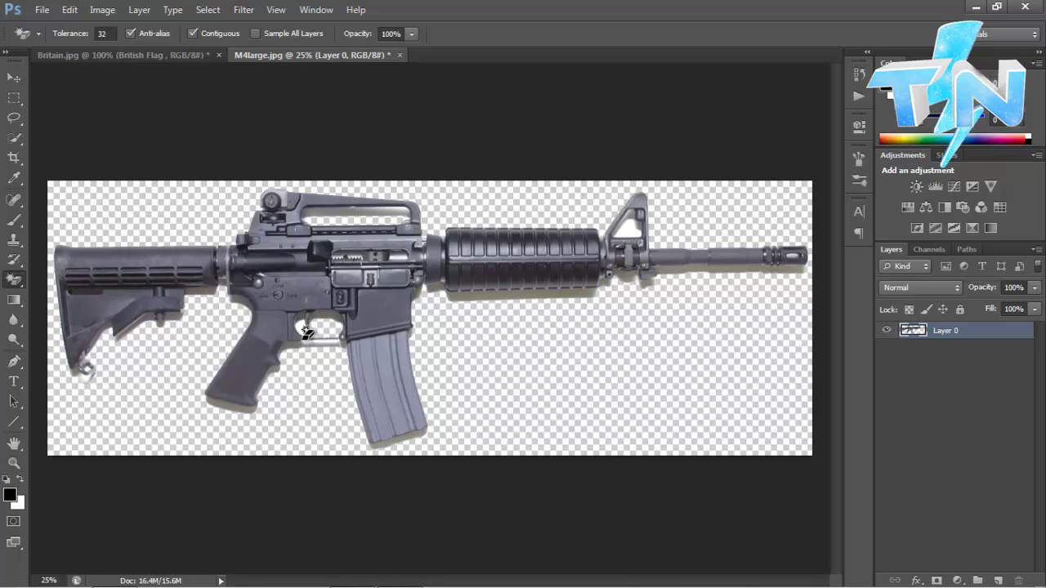
left_click(638, 226)
Restore the ordinary Eraser tool and switch to the Move Tool.
right_click(18, 278)
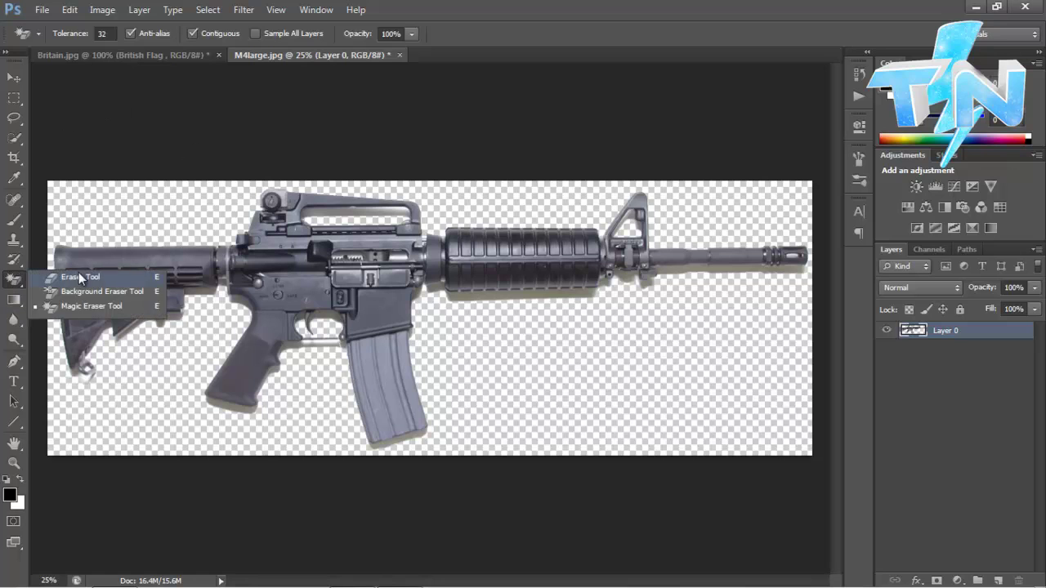
left_click(82, 274)
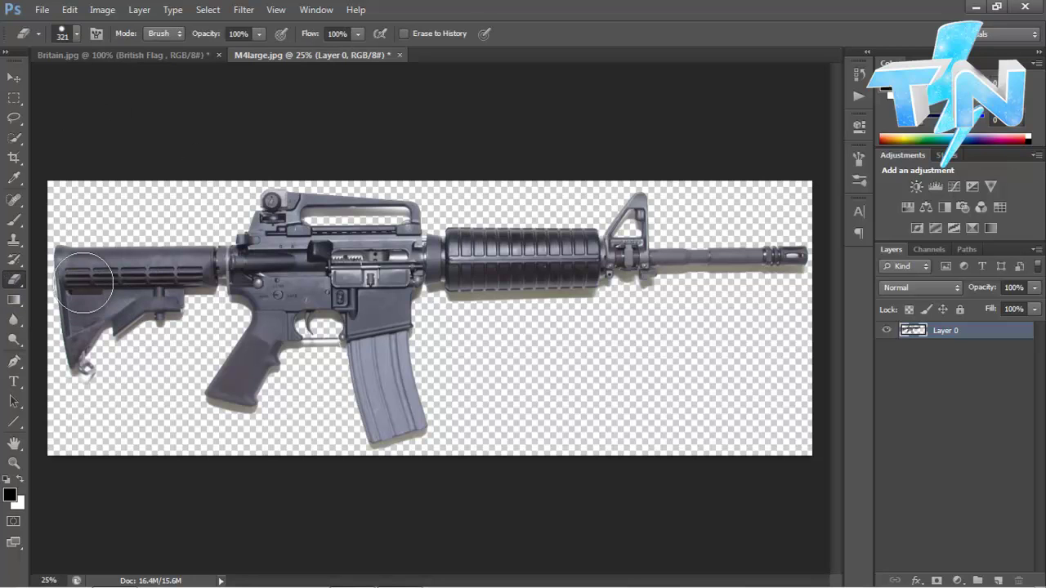
left_click(14, 77)
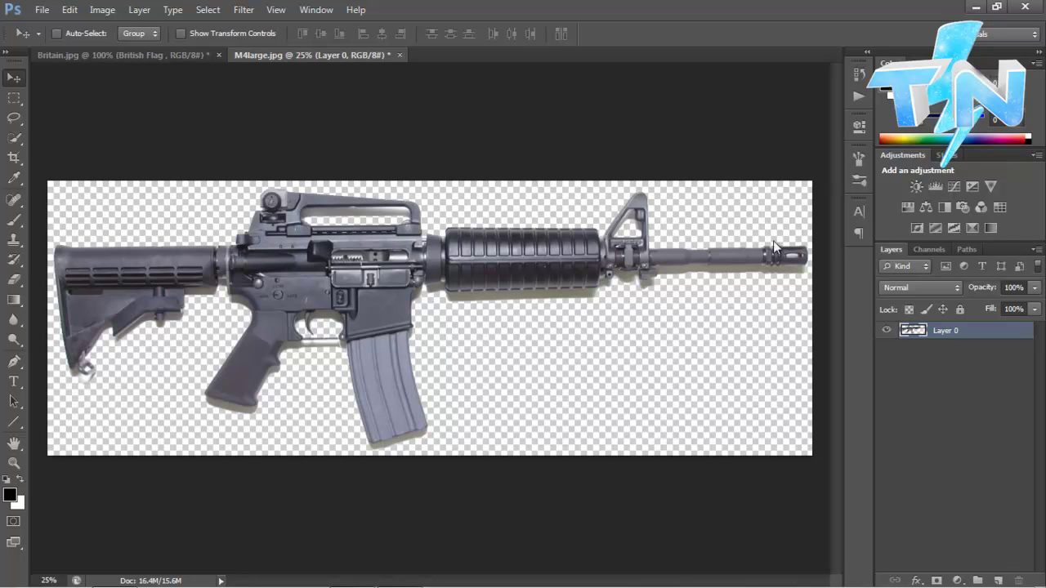
Desaturate the rifle layer to greyscale.
right_click(1011, 331)
left_click(697, 147)
left_click(102, 10)
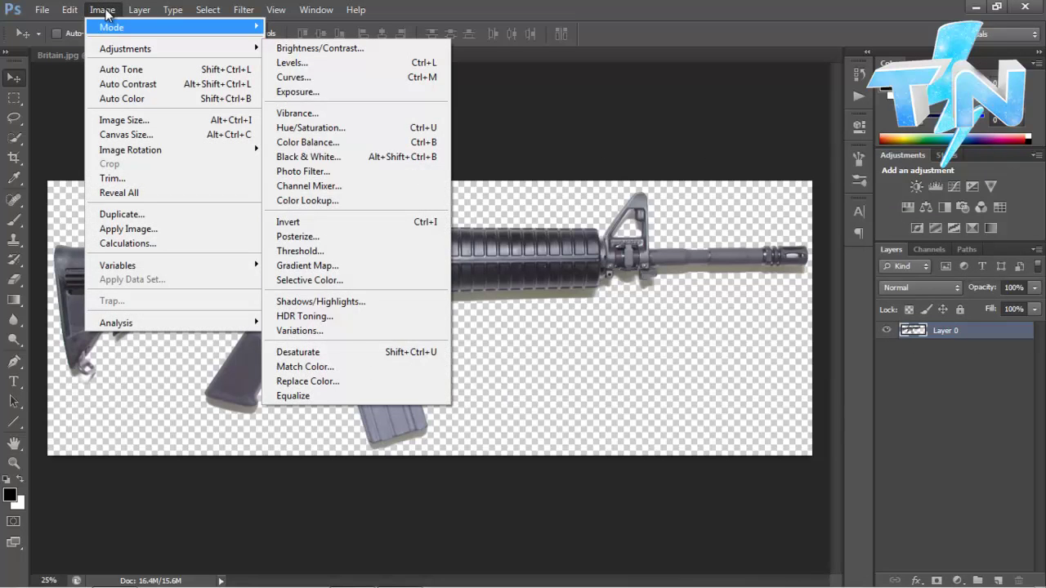
mouse_move(125, 48)
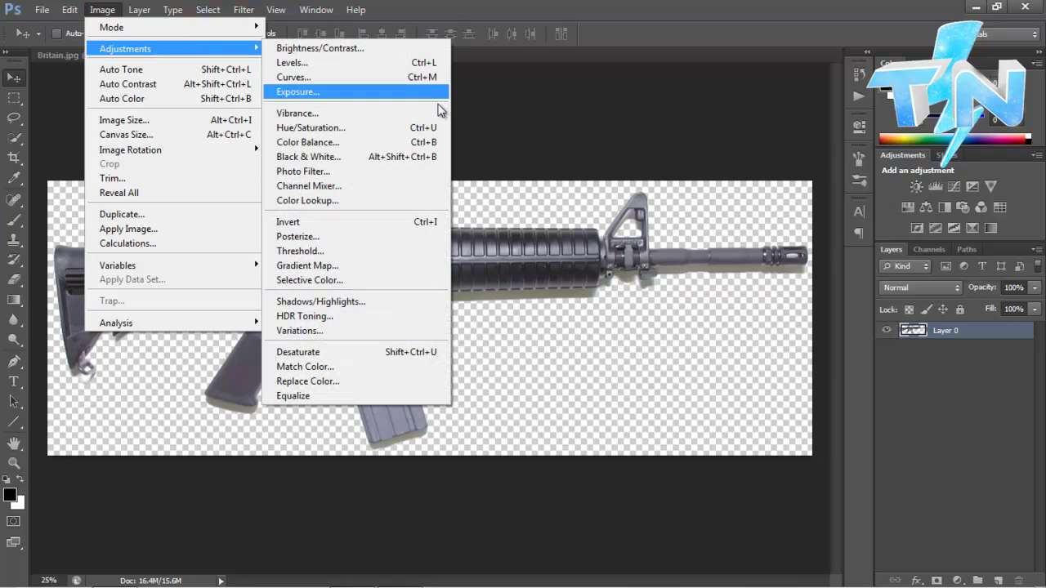
left_click(359, 353)
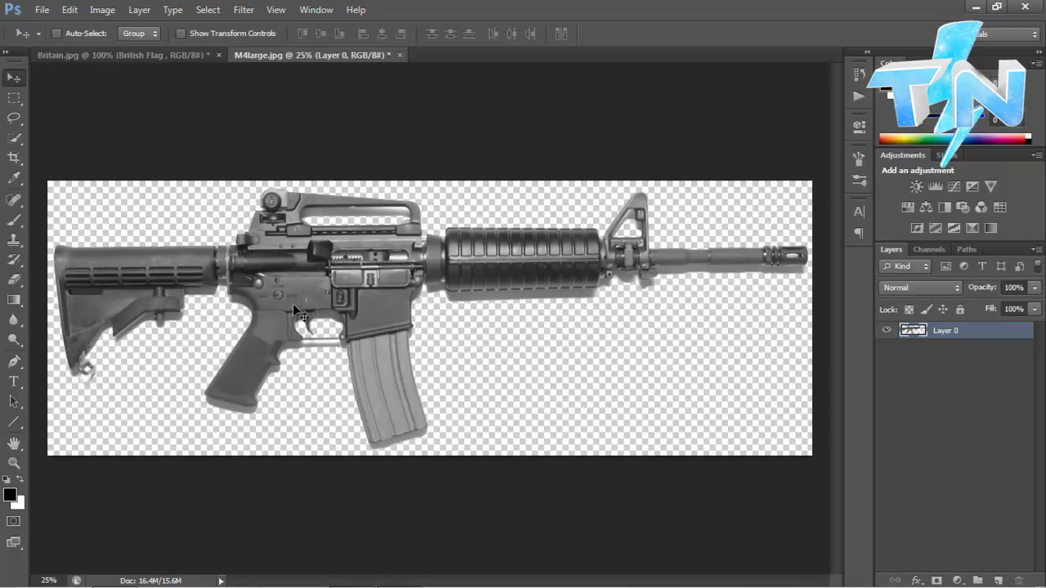
Apply Levels with input values 38, 1.00 and 202 to boost the rifle's contrast.
key("ctrl+l")
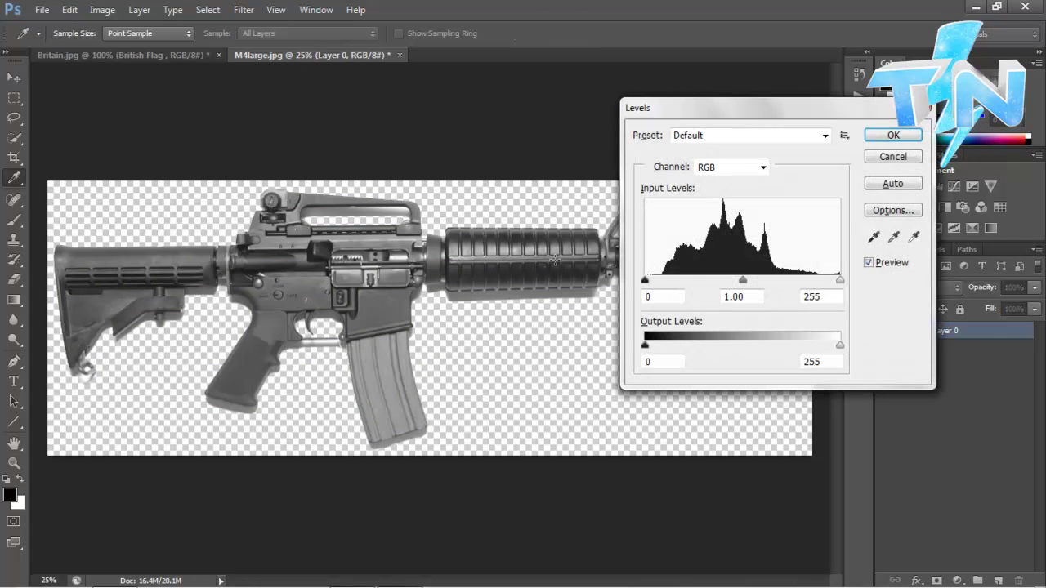
left_click_drag(645, 281, 674, 281)
left_click_drag(840, 280, 799, 281)
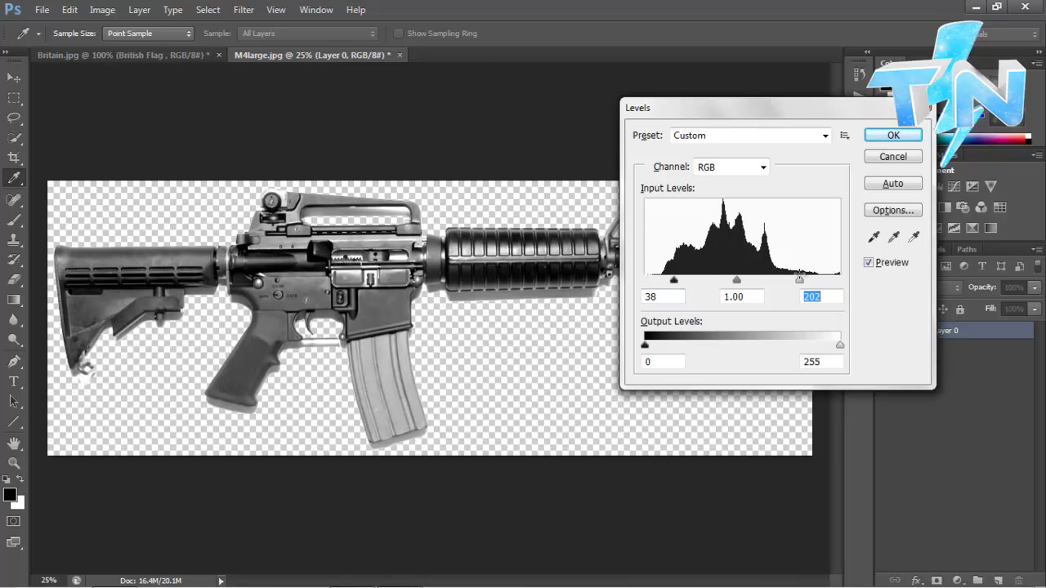
key("Return")
key("v")
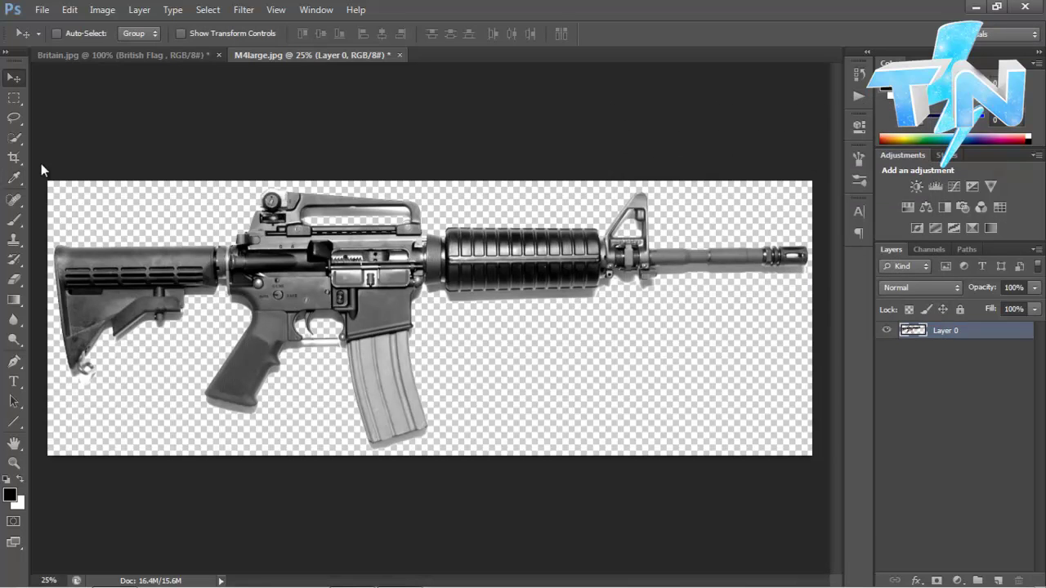
Save the image as M4large.psd in Photoshop format, replacing the existing file.
left_click(39, 10)
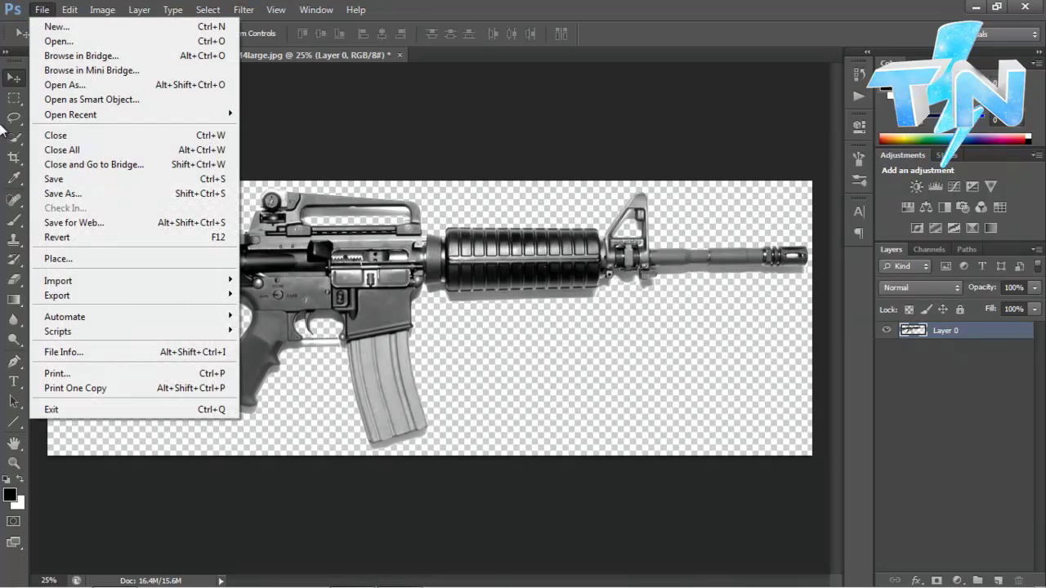
left_click(62, 192)
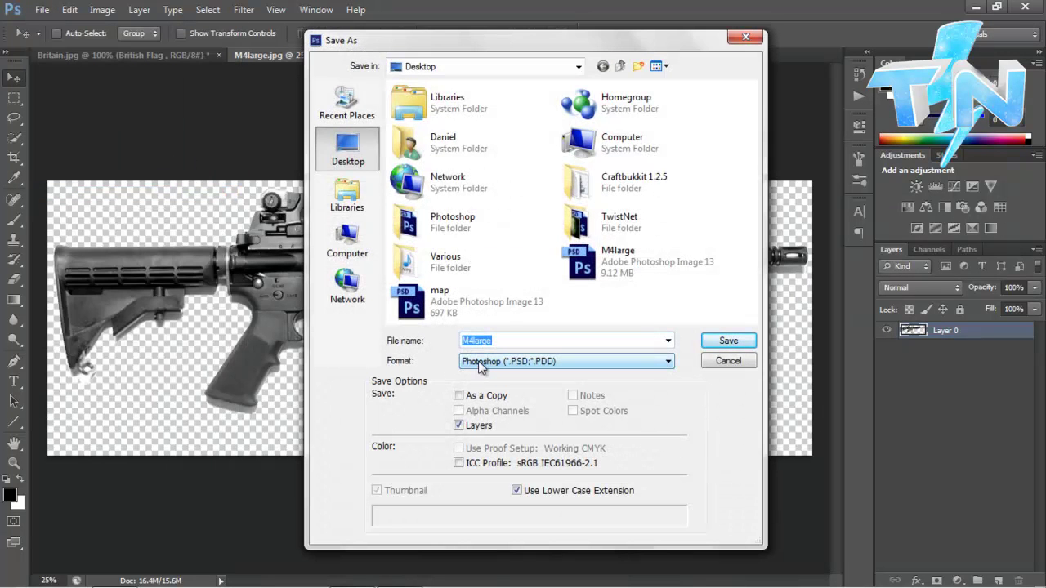
key("Return")
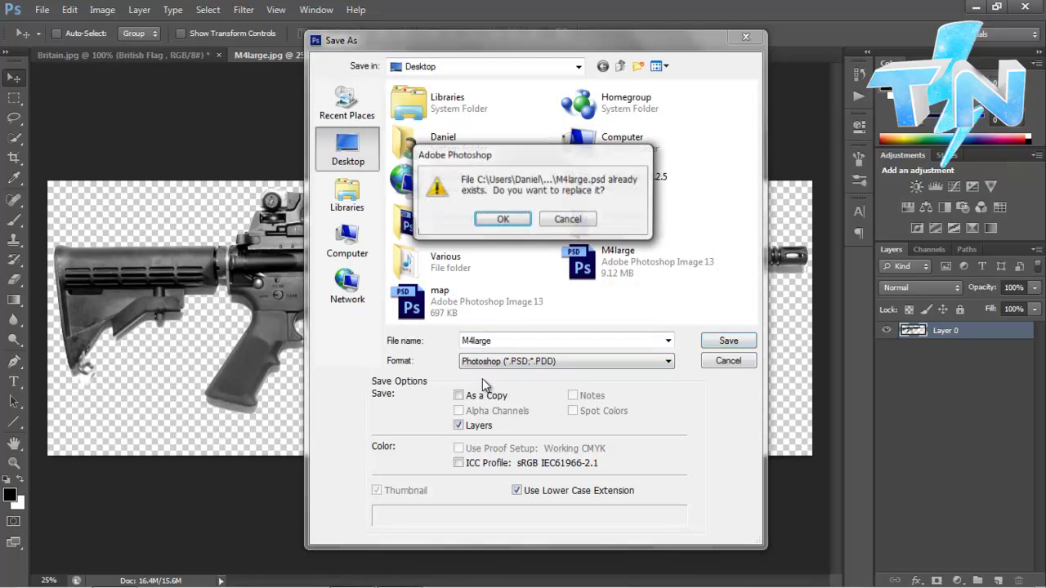
key("Return")
key("Return")
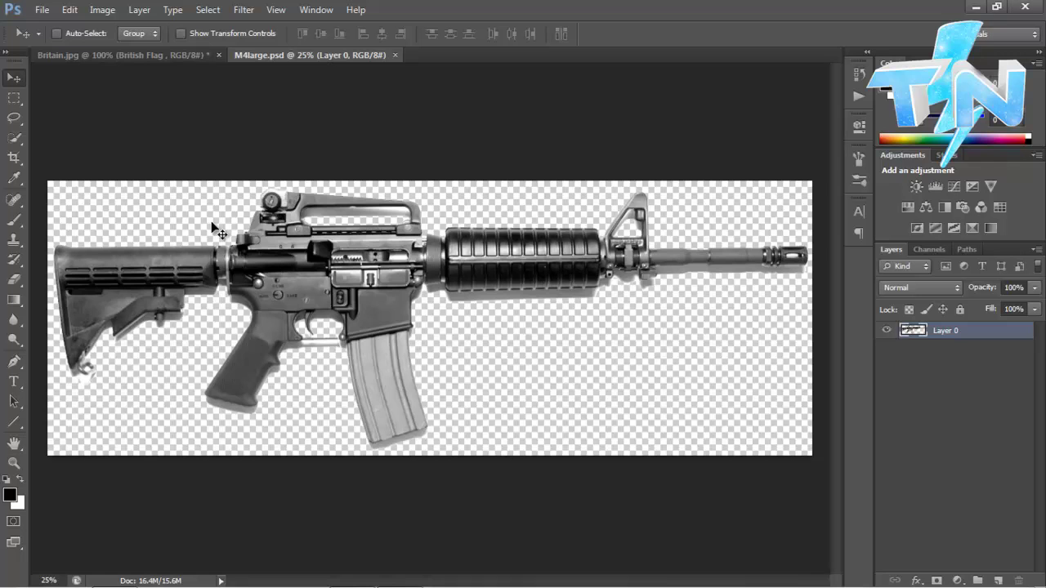
Test-move the rifle layer about 50 px right, then undo the move.
left_click_drag(374, 244, 371, 238)
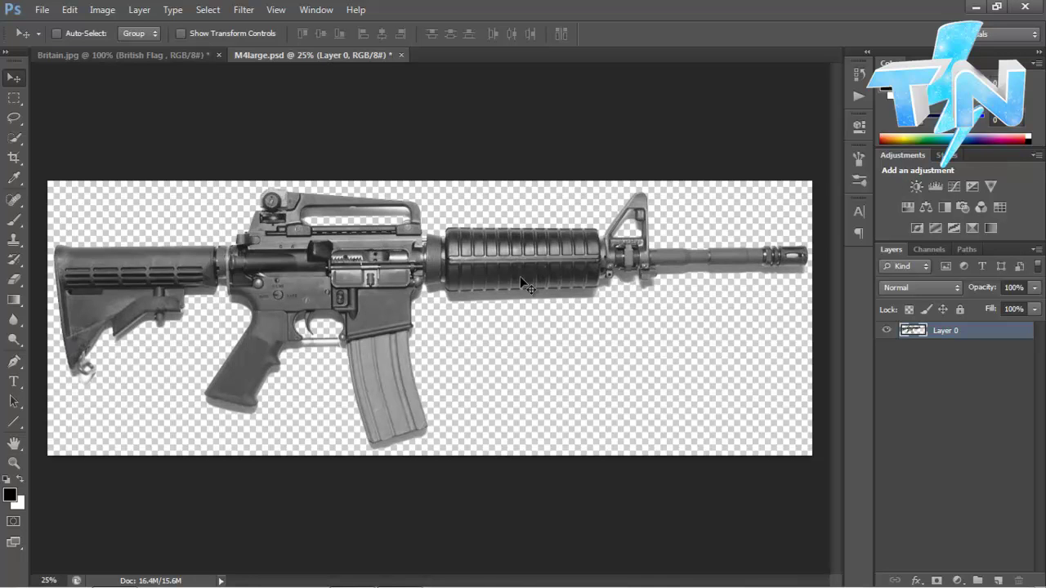
left_click_drag(691, 281, 743, 259)
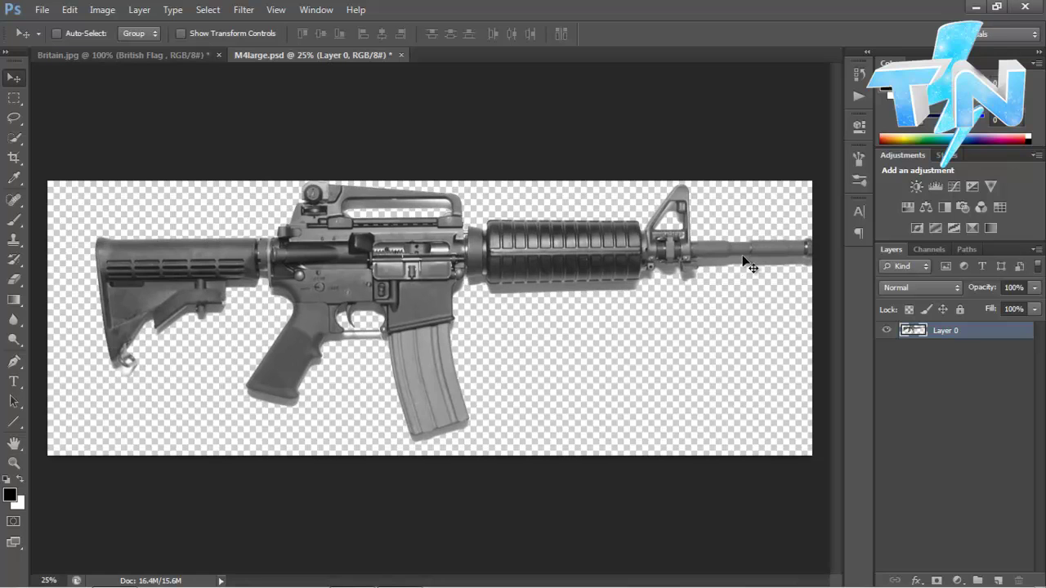
key("ctrl+z")
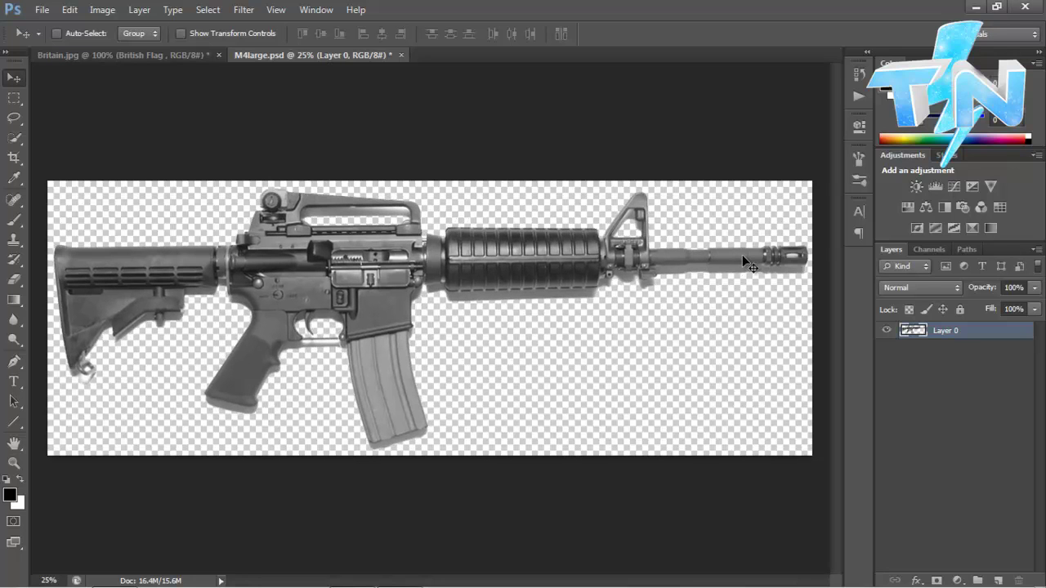
Copy the British flag from Britain.jpg and paste it into M4large.psd as a new layer.
left_click(102, 50)
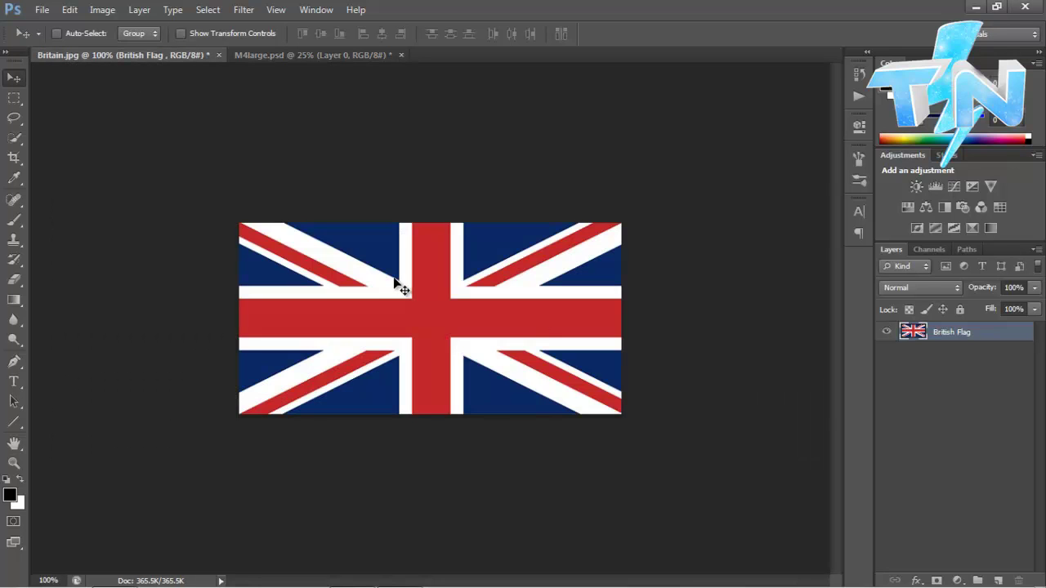
left_click(918, 335, "ctrl")
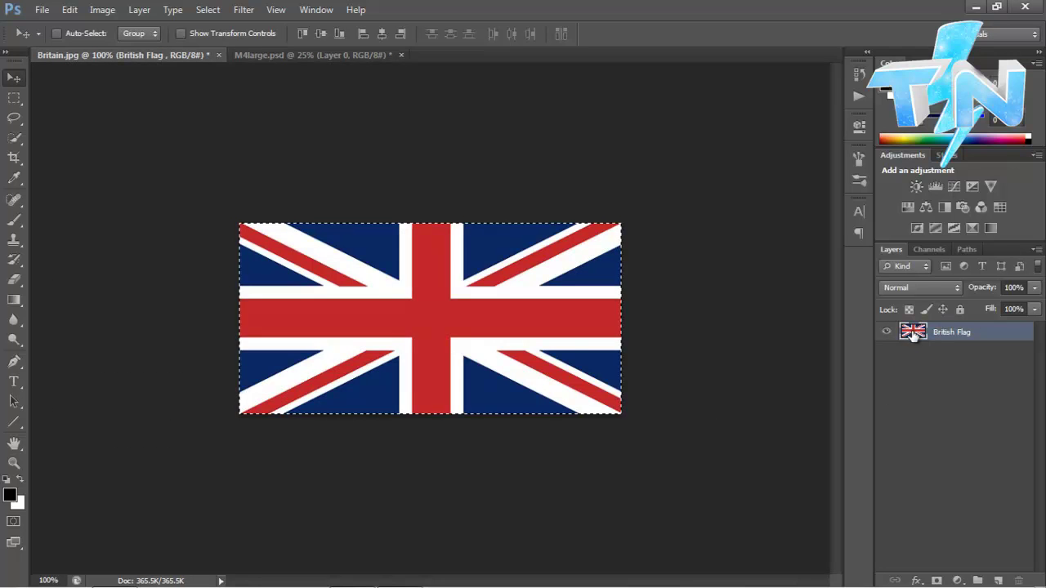
left_click(268, 55)
key("ctrl+v")
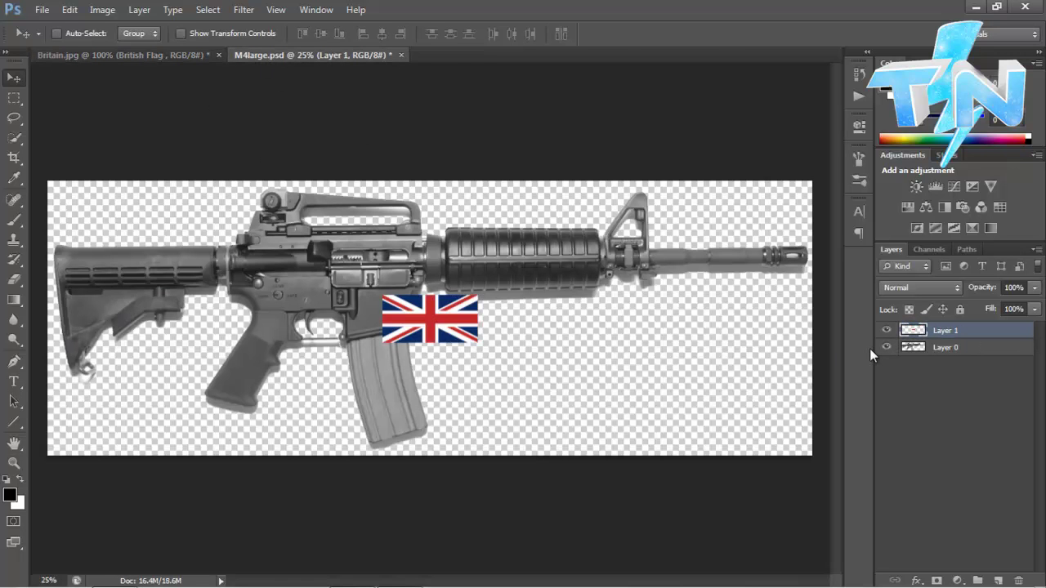
Free-transform the flag layer so it stretches across the whole canvas.
key("ctrl+t")
left_click_drag(381, 299, 146, 193)
left_click_drag(153, 319, 49, 317)
key("Return")
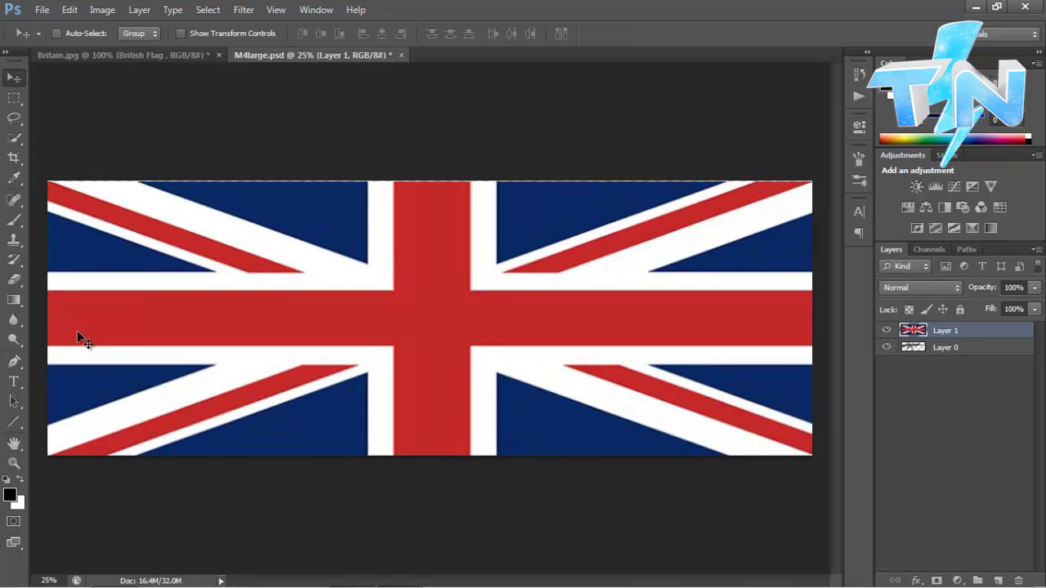
Open Filter > Distort > Displace on the flag layer with 25 horizontal and vertical scale.
left_click(243, 10)
mouse_move(255, 180)
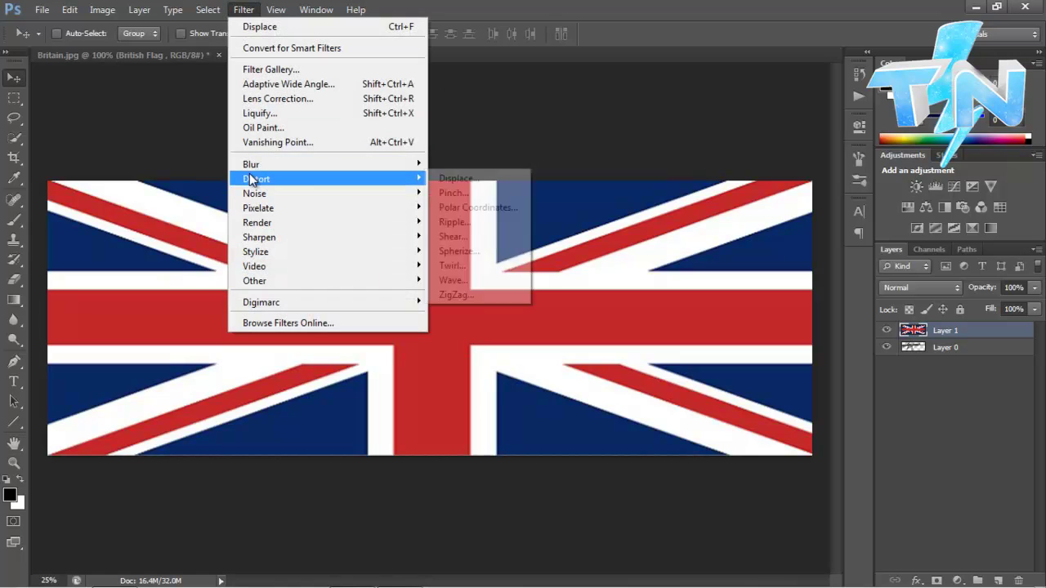
left_click(464, 178)
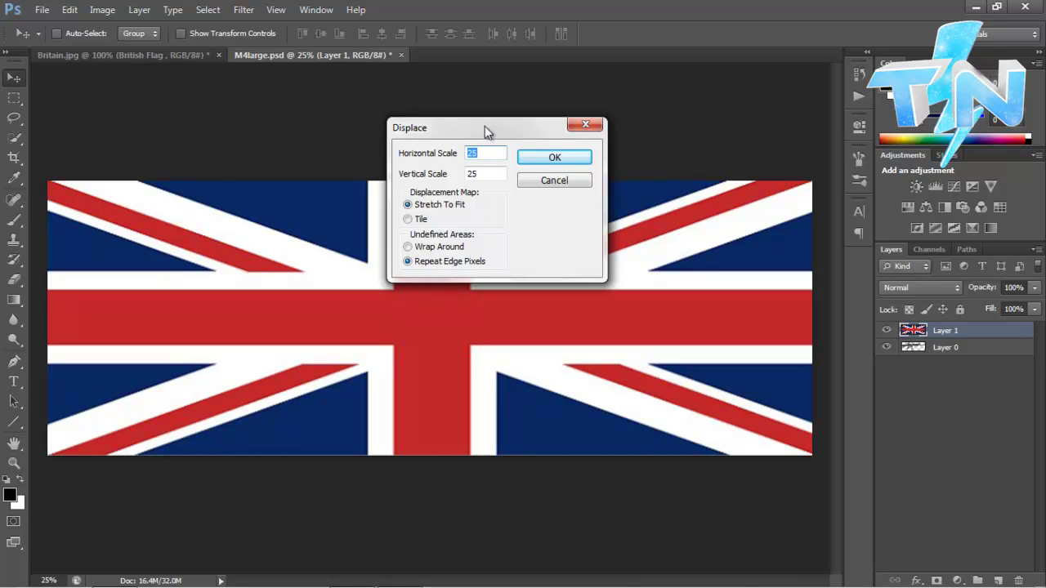
Confirm the Displace settings and load M4large.psd from the Desktop as the displacement map.
left_click(535, 159)
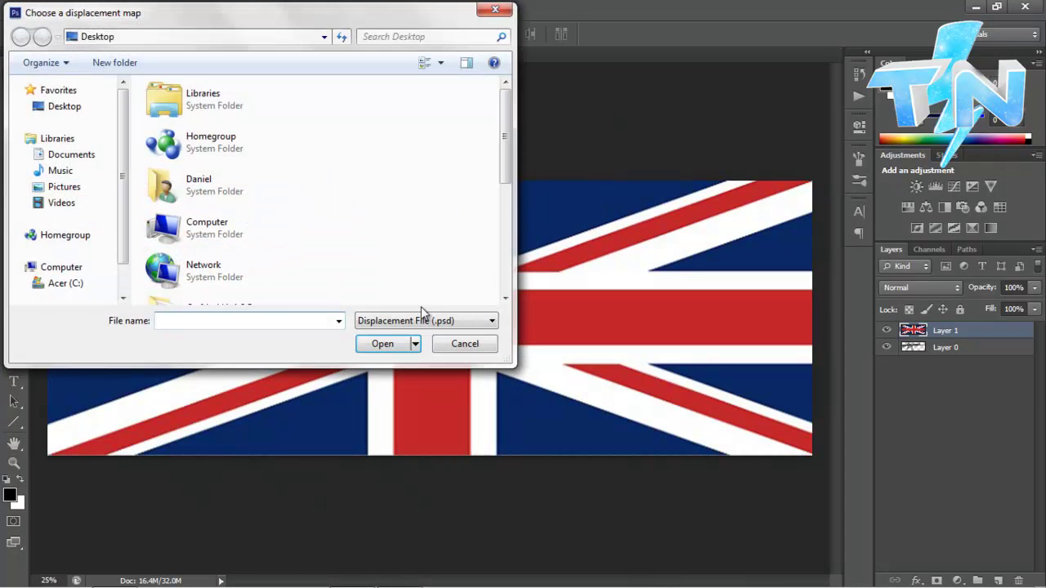
left_click(73, 112)
scroll(392, 122, "down", 5)
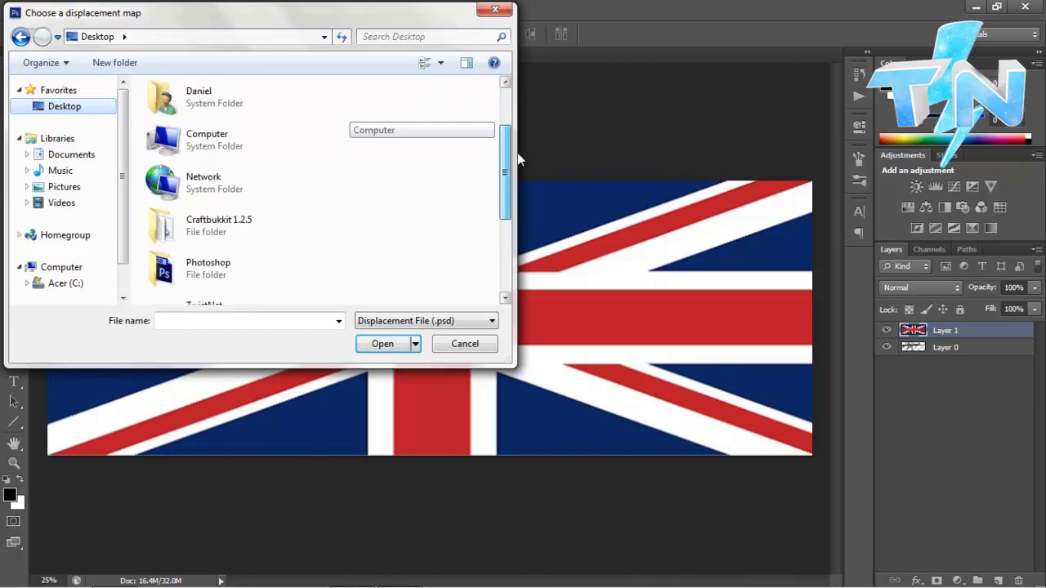
left_click(313, 252)
left_click(391, 346)
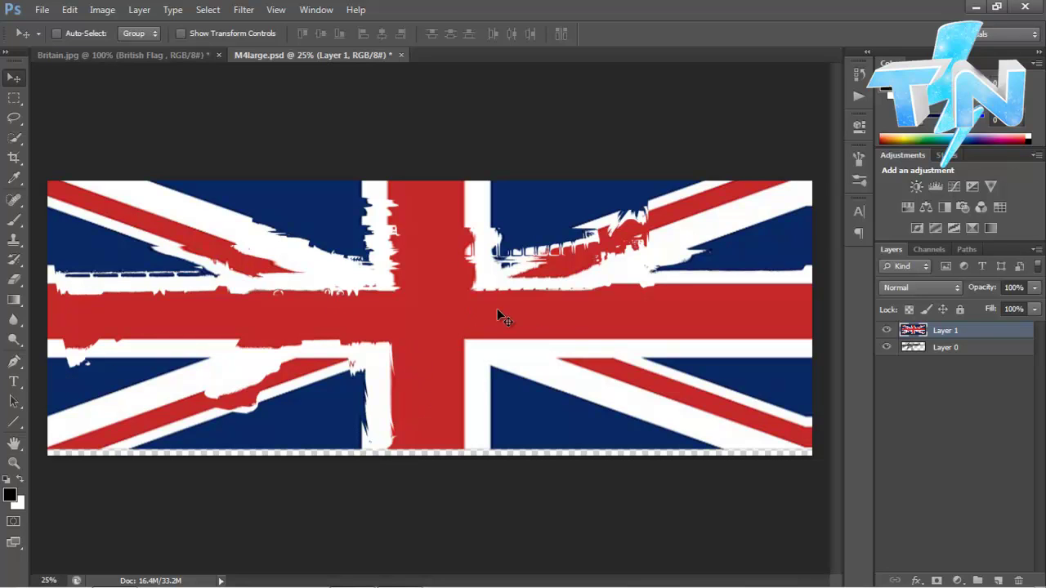
Rename Layer 1 to 'Flag' and Layer 0 to 'M4'.
double_click(945, 330)
type("Flag")
key("Return")
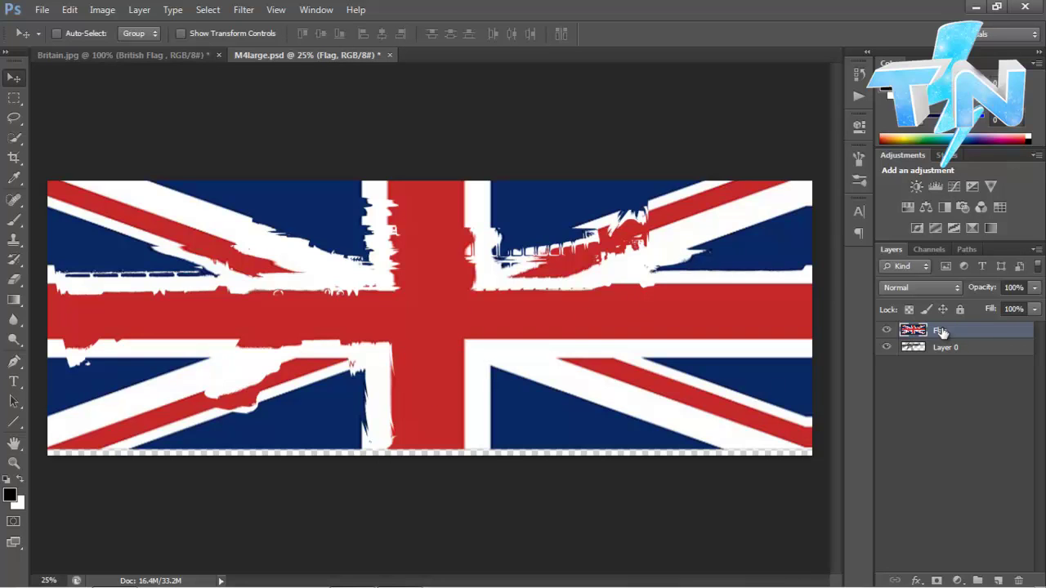
left_click(944, 348)
double_click(943, 348)
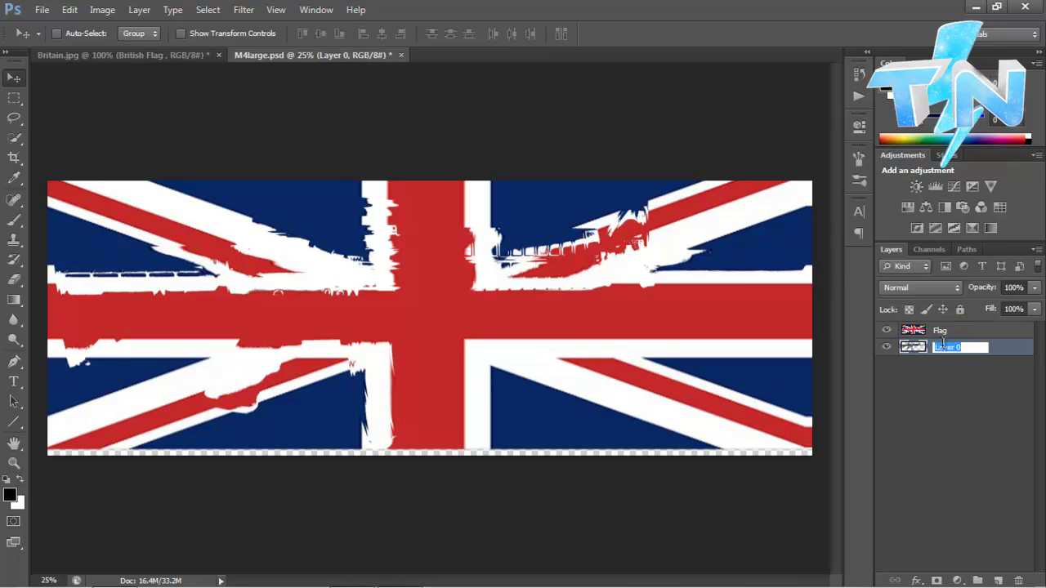
type("M4")
key("Return")
Load the rifle's outline as a selection and add it as a layer mask on Flag.
left_click_drag(939, 333, 916, 358)
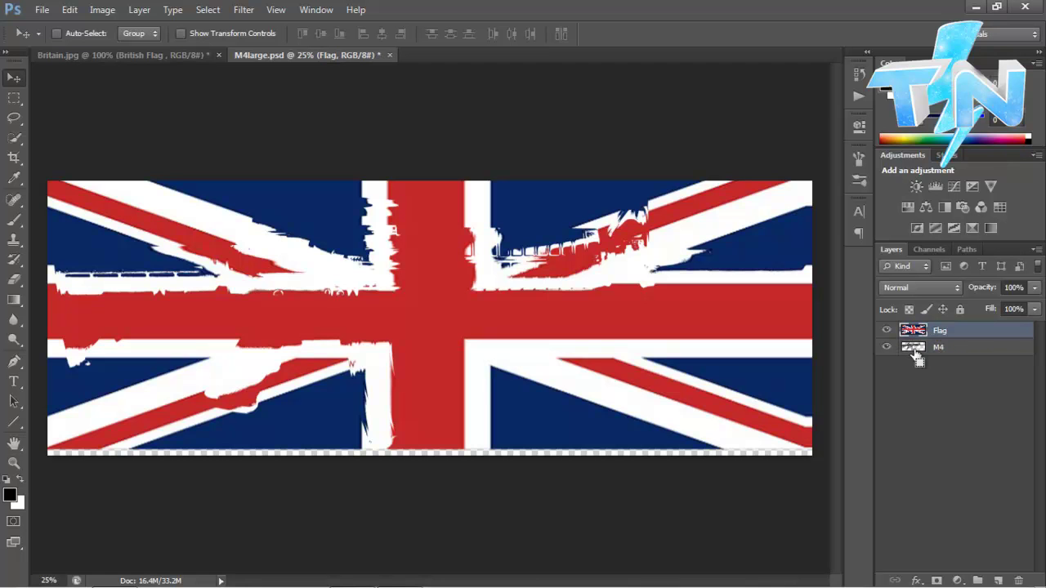
left_click(915, 353, "ctrl")
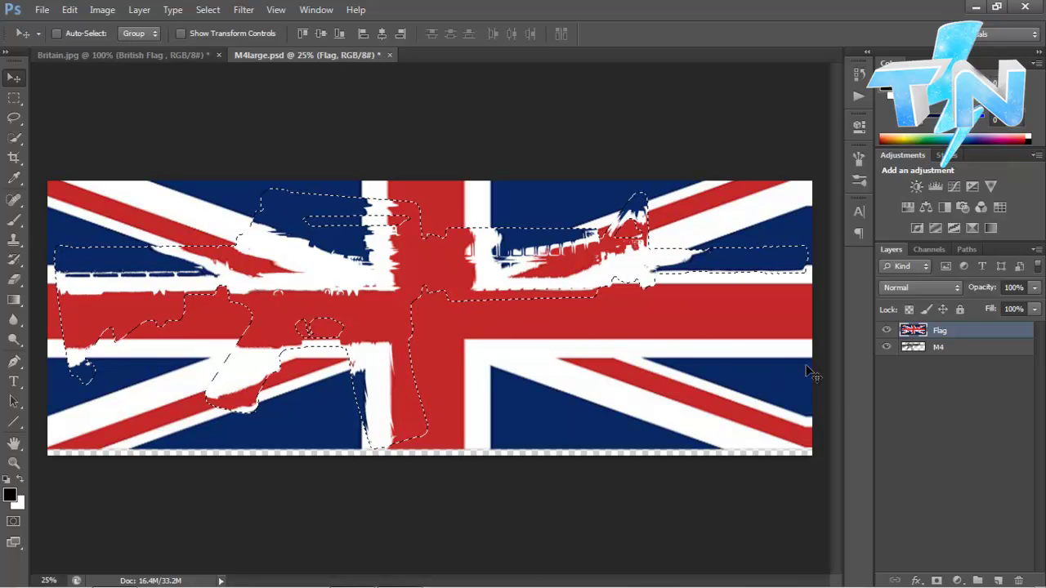
left_click(936, 580)
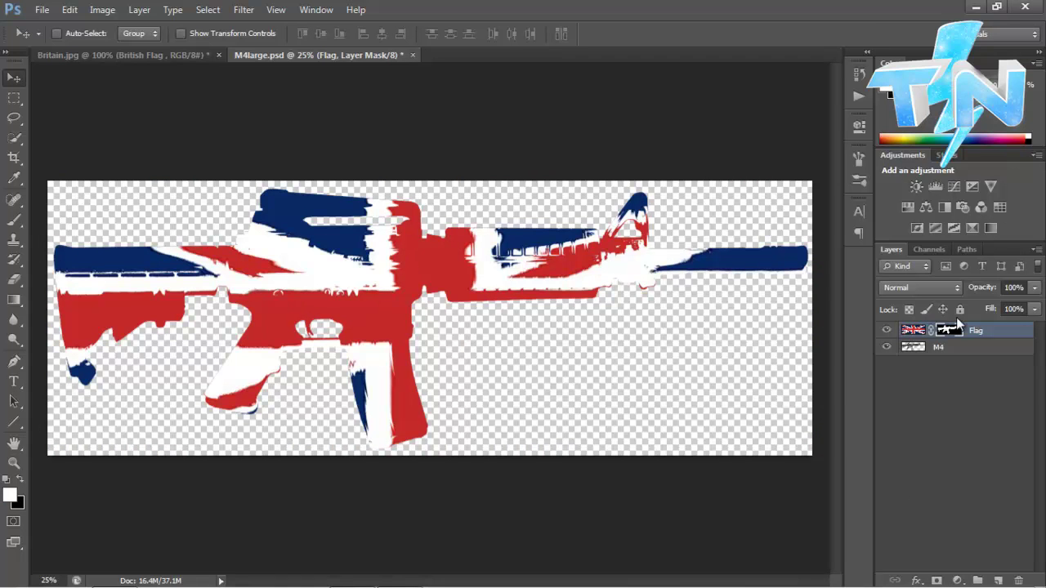
left_click(921, 288)
Cycle the Flag layer's blend modes, comparing Vivid Light with Linear Light, Difference and neighbours.
left_click(905, 196)
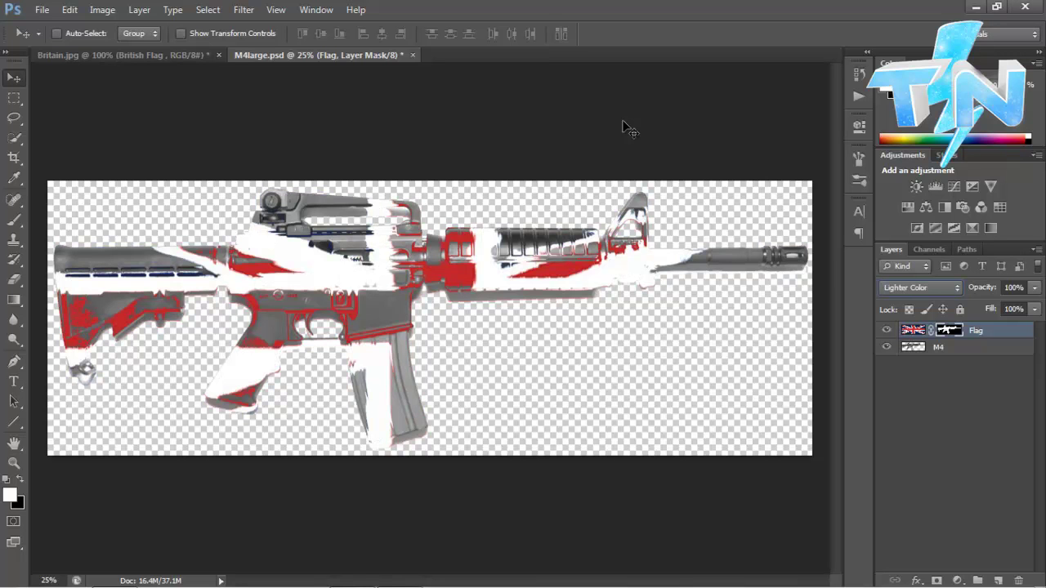
key("Down")
key("Up")
key("Down")
key("Down")
key("Down")
key("Down")
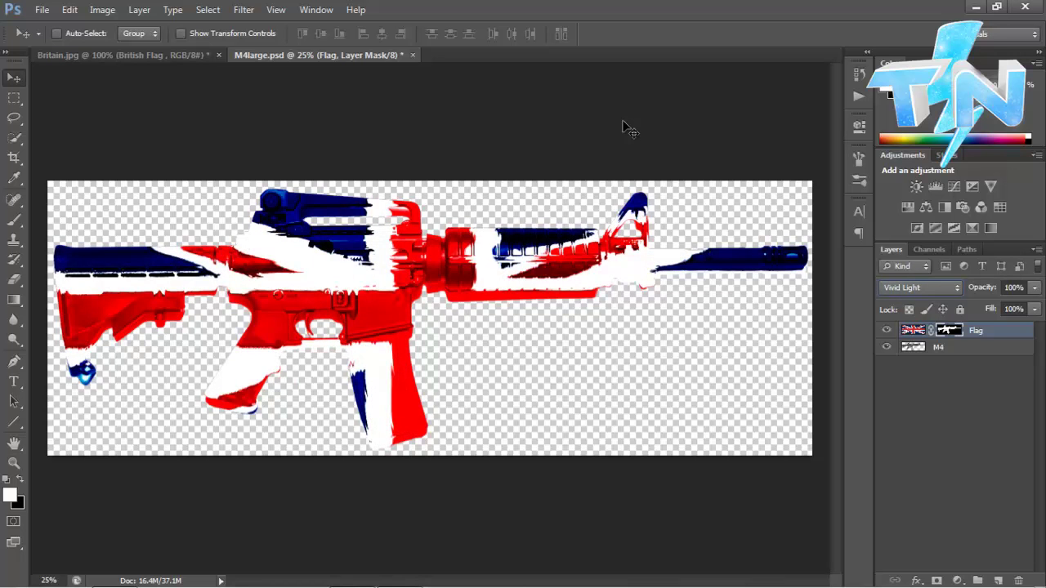
key("Down")
key("Up")
key("Down")
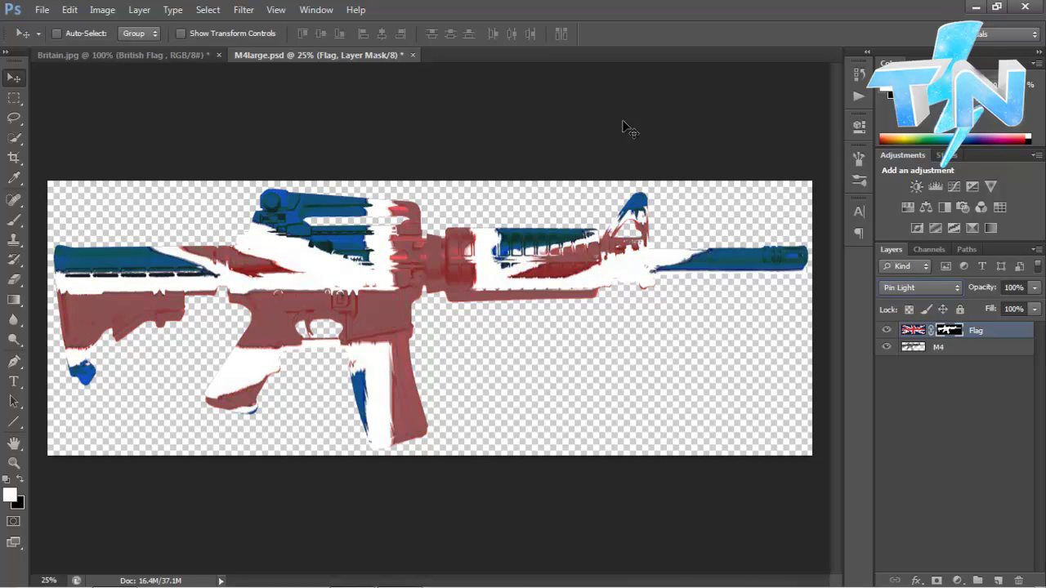
key("Up")
key("Up")
key("Down")
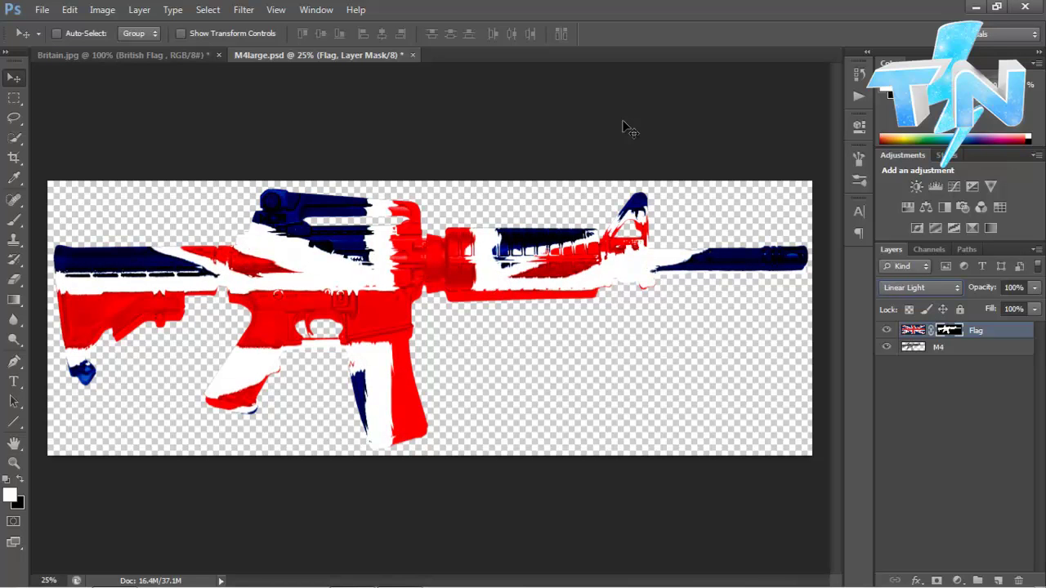
key("Down")
key("Up")
key("Up")
key("Down")
key("Up")
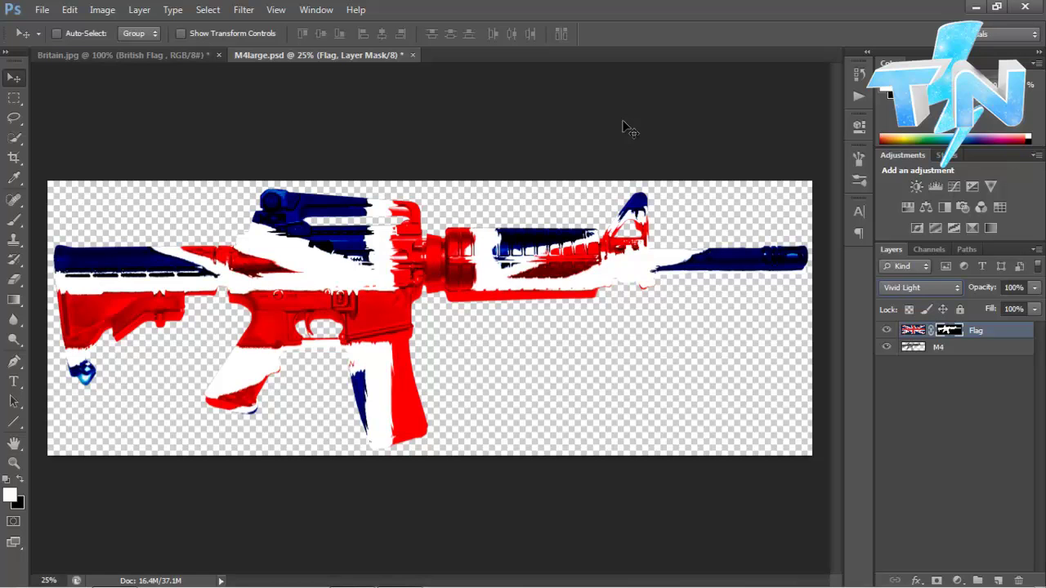
key("Down")
key("Up")
key("Down")
key("Down")
key("Down")
key("Down")
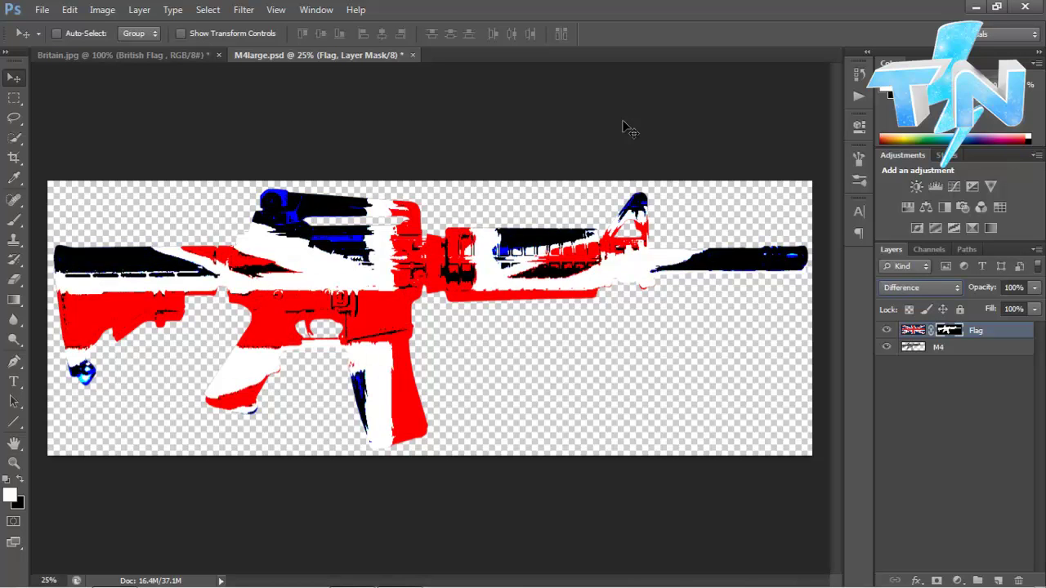
key("Down")
key("Down")
key("Down")
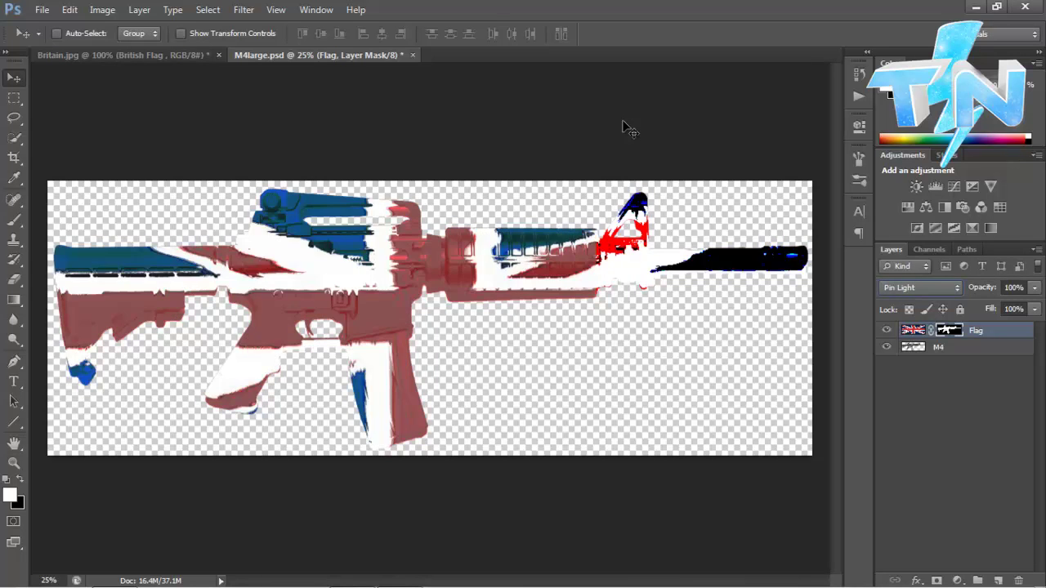
key("Up")
key("Up")
key("Up")
key("Down")
key("Down")
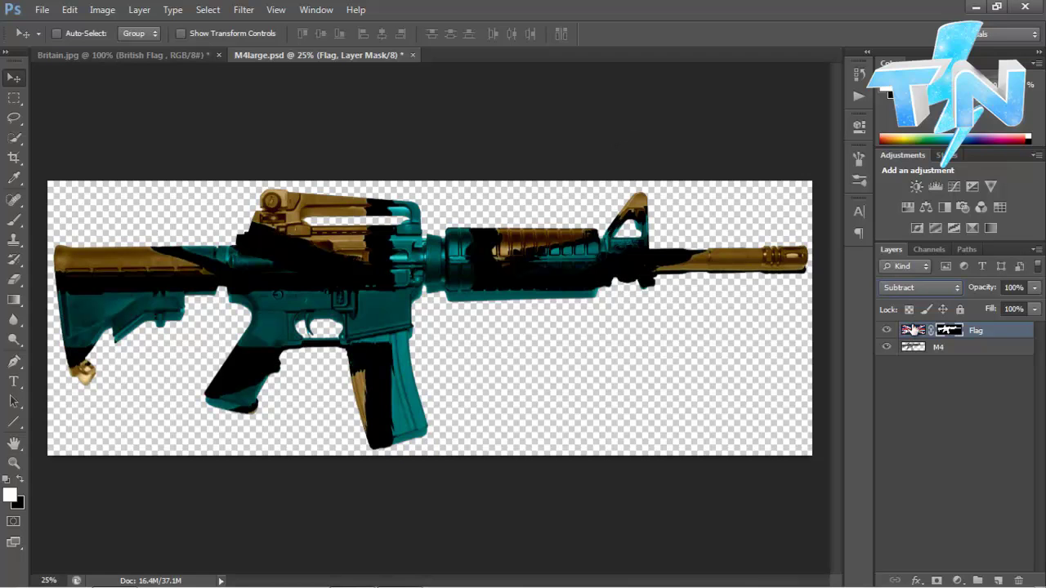
Compare further blend modes on Flag, including Color Burn, Lighter Color and Soft Light.
left_click(915, 288)
left_click(897, 41)
key("Down")
key("Up")
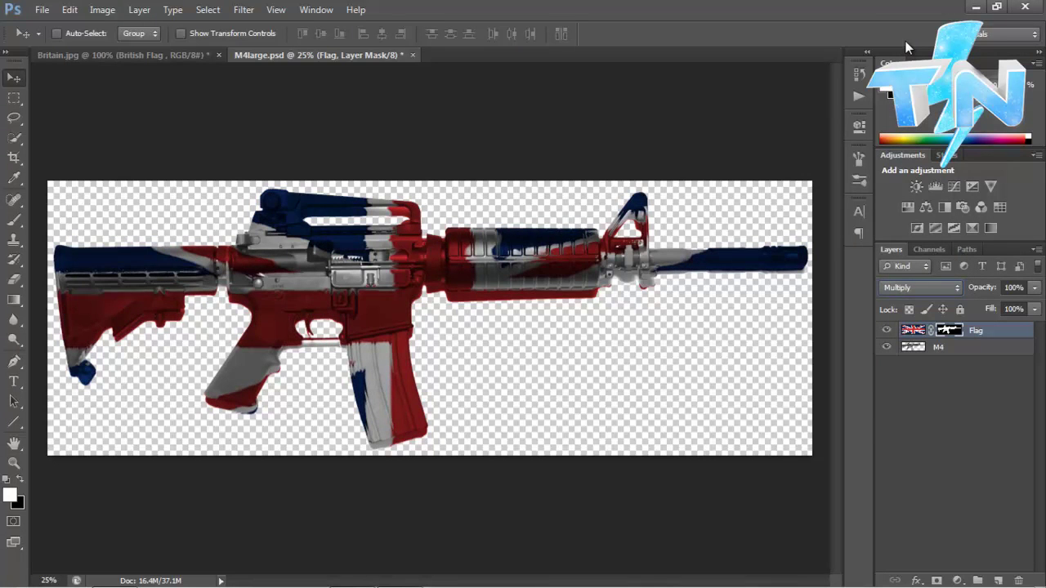
key("Down")
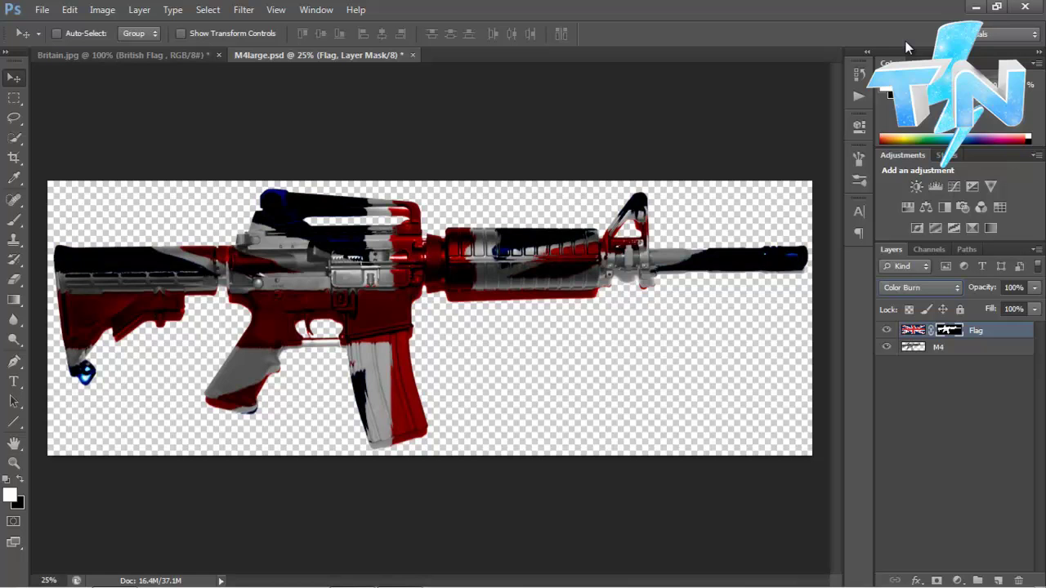
key("Down")
key("Down")
key("Down")
key("Down")
key("Down")
key("Down")
key("Down")
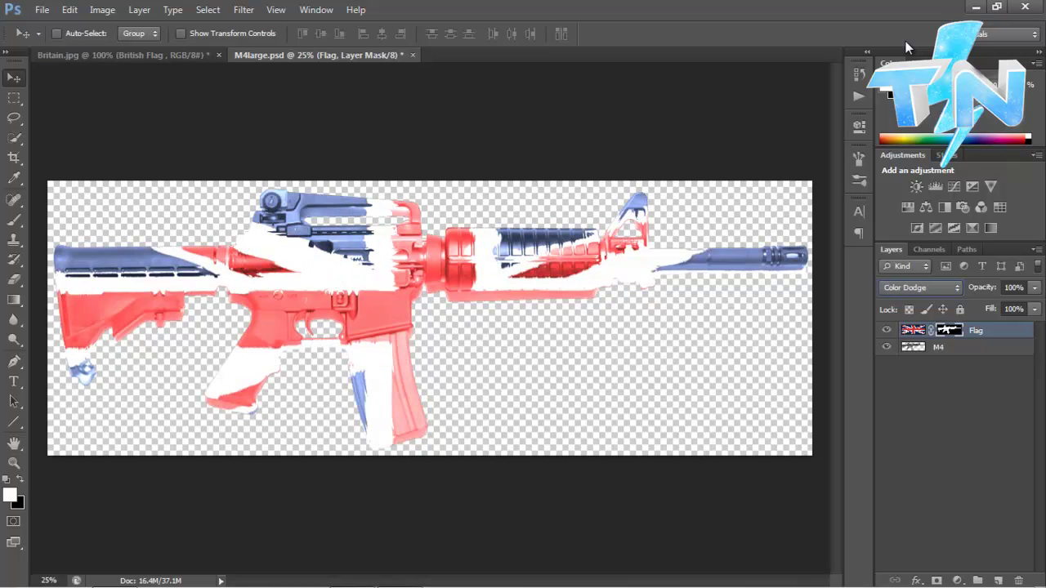
key("Down")
key("Down")
key("Down")
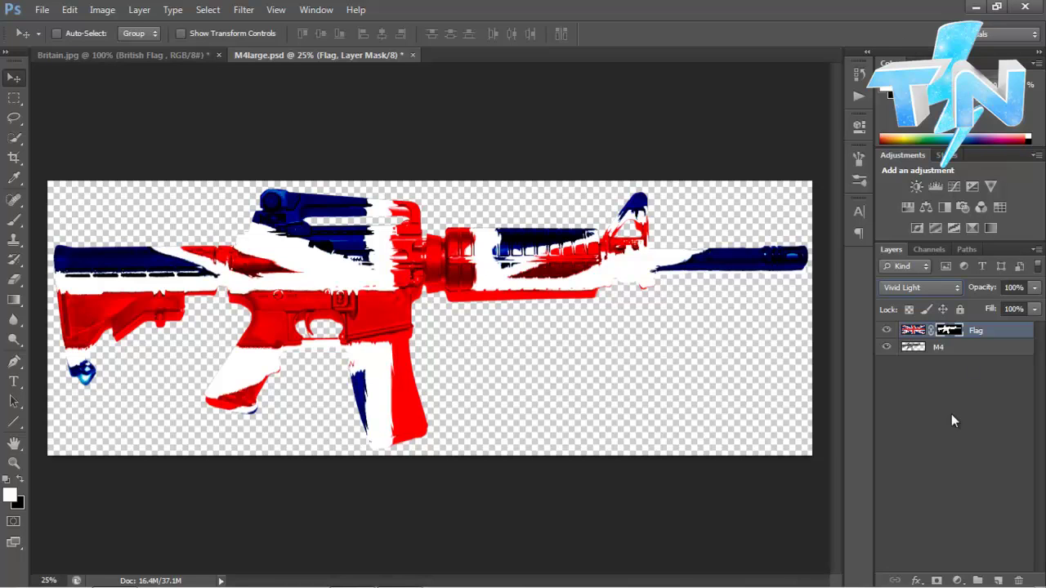
Merge Flag down onto M4 and rename the combined layer 'Flag - Object'.
key("ctrl+e")
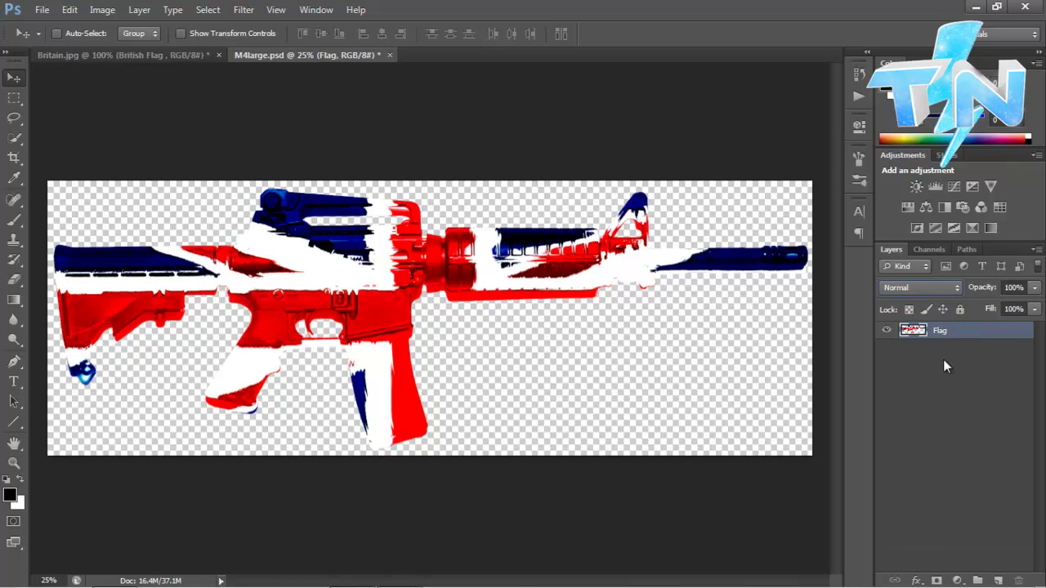
double_click(941, 331)
key("Return")
double_click(941, 331)
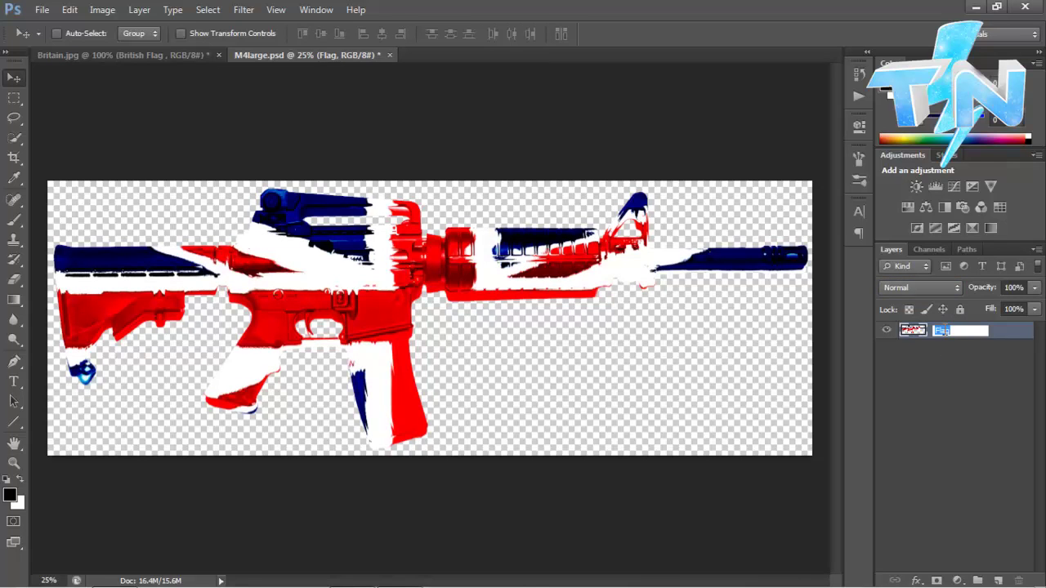
key("Right")
type("- Object")
key("Return")
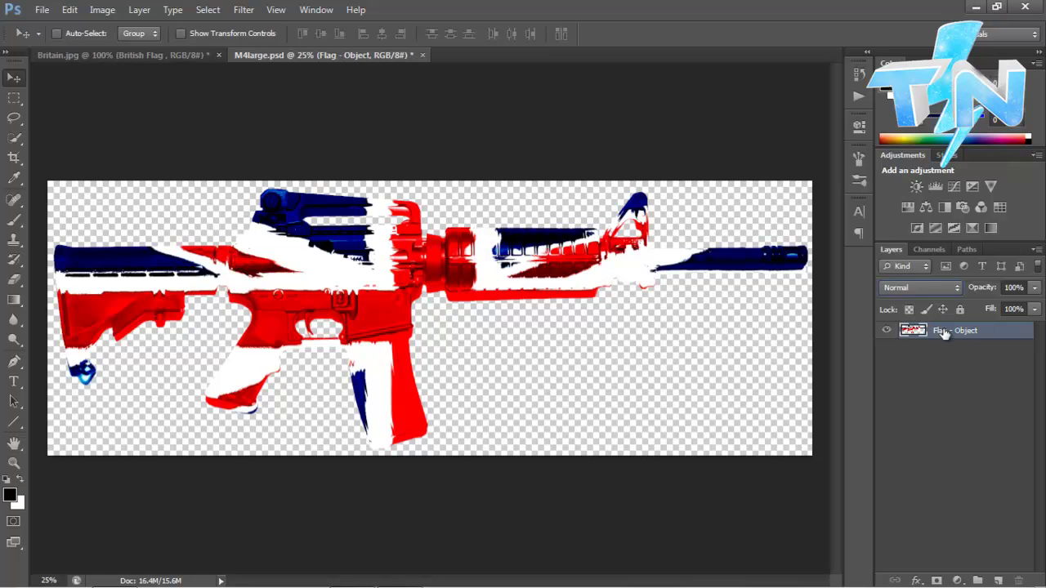